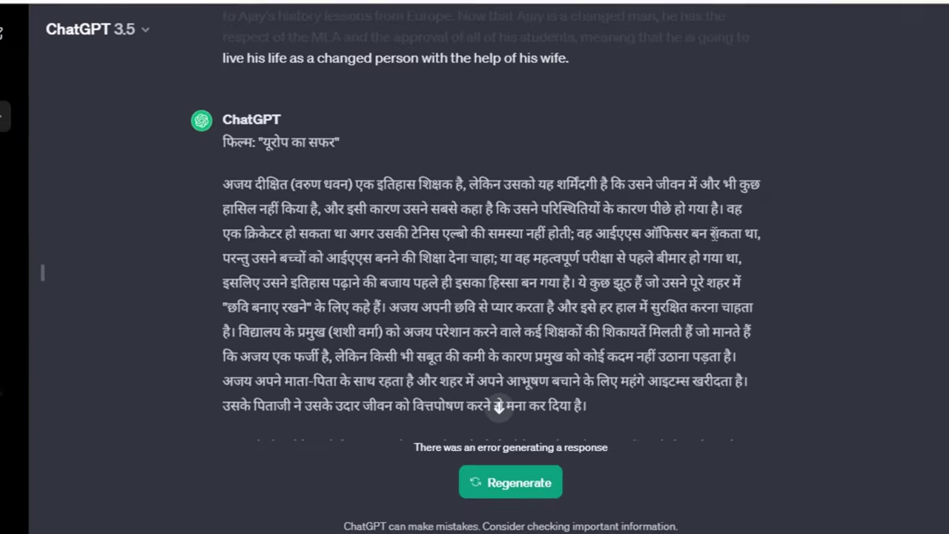
Read through the English movie plot and its Hindi translation in the ChatGPT conversation
scroll(489, 260, "down", 5)
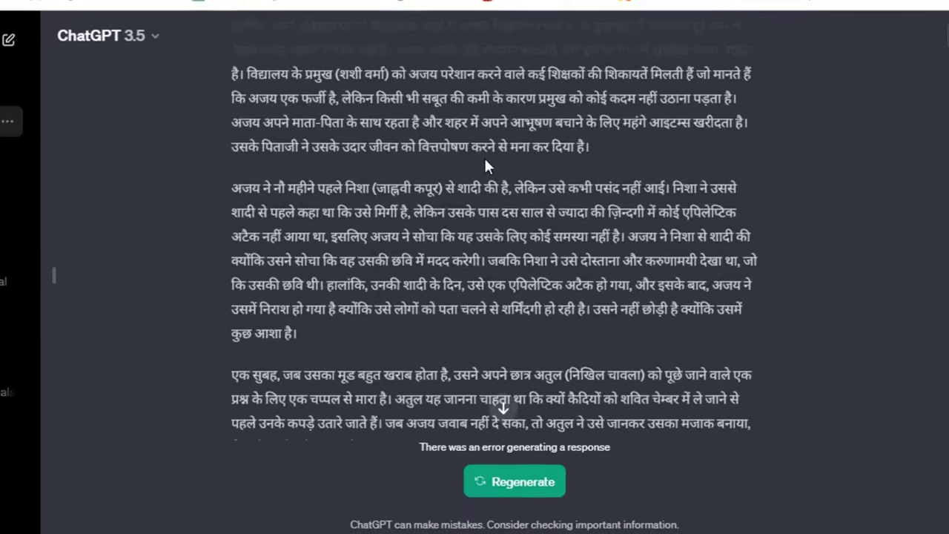
scroll(504, 252, "up", 10)
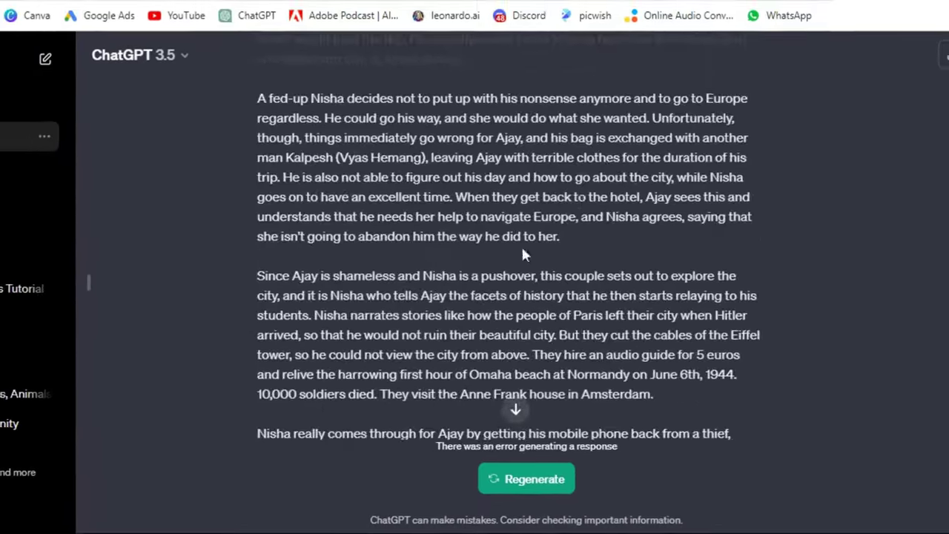
scroll(522, 255, "up", 3)
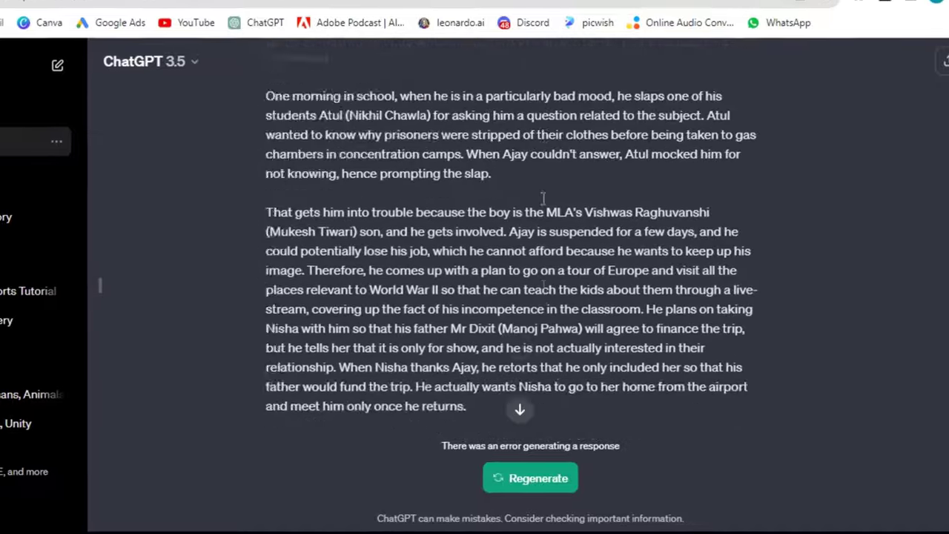
scroll(523, 255, "down", 15)
scroll(522, 260, "down", 6)
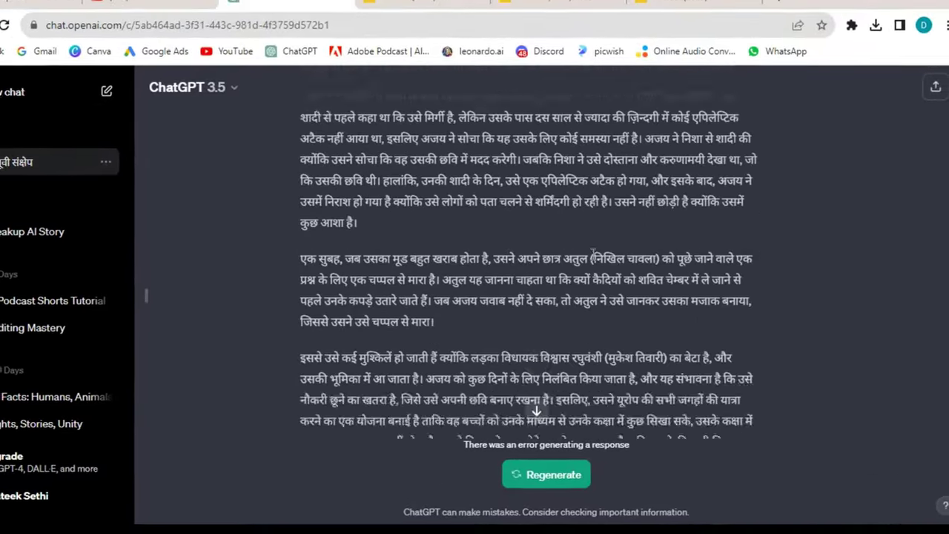
scroll(666, 299, "up", 6)
scroll(667, 307, "down", 8)
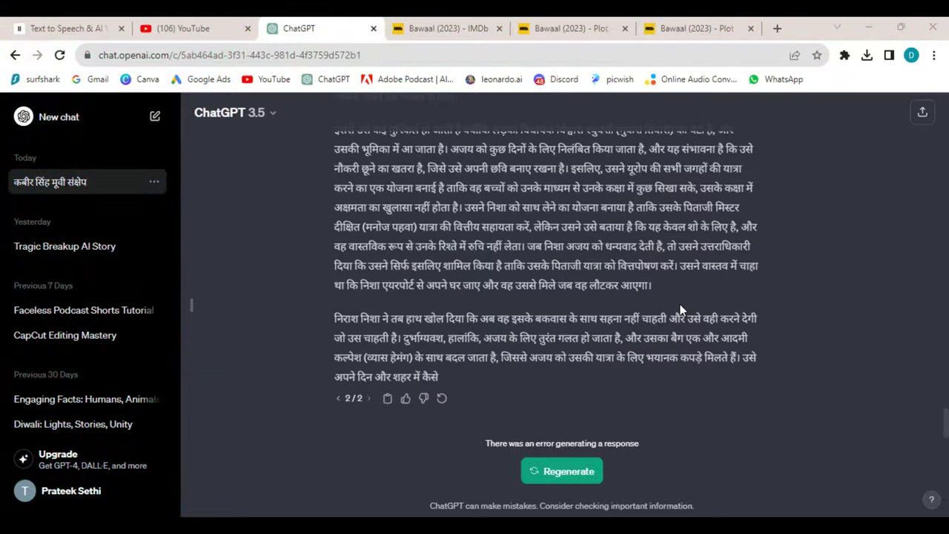
scroll(683, 310, "up", 5)
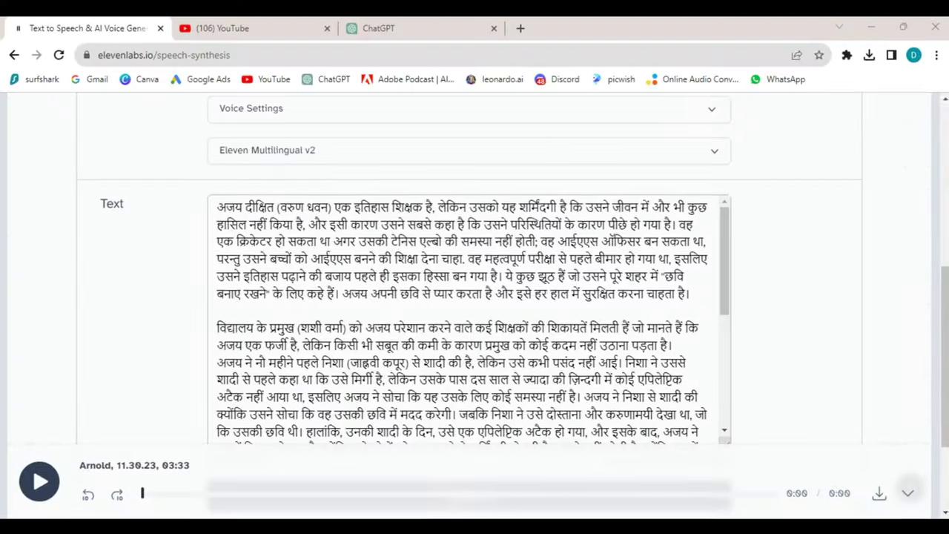
Review the ElevenLabs speech synthesis settings and choose Eleven Multilingual v2 as the model for the Hindi script
scroll(1, 115, "up", 5)
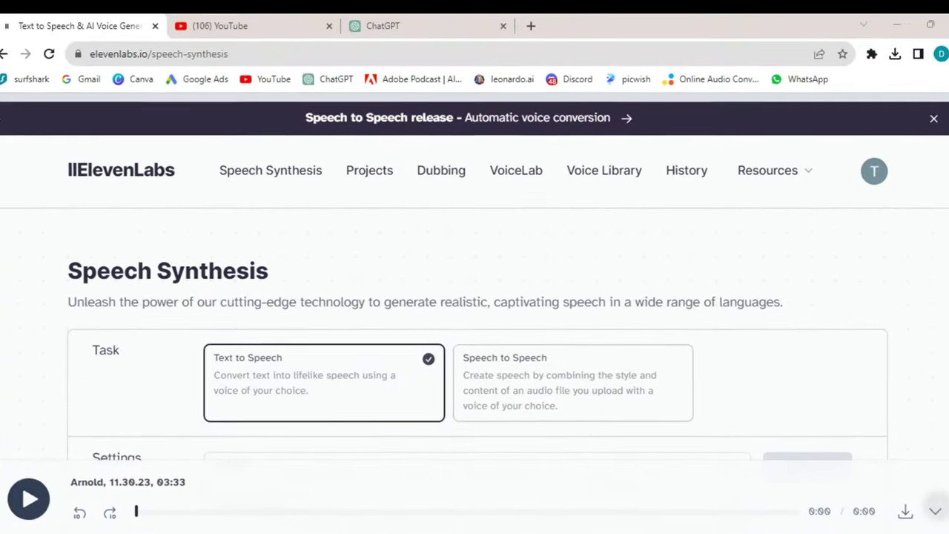
scroll(664, 276, "down", 3)
scroll(684, 280, "down", 3)
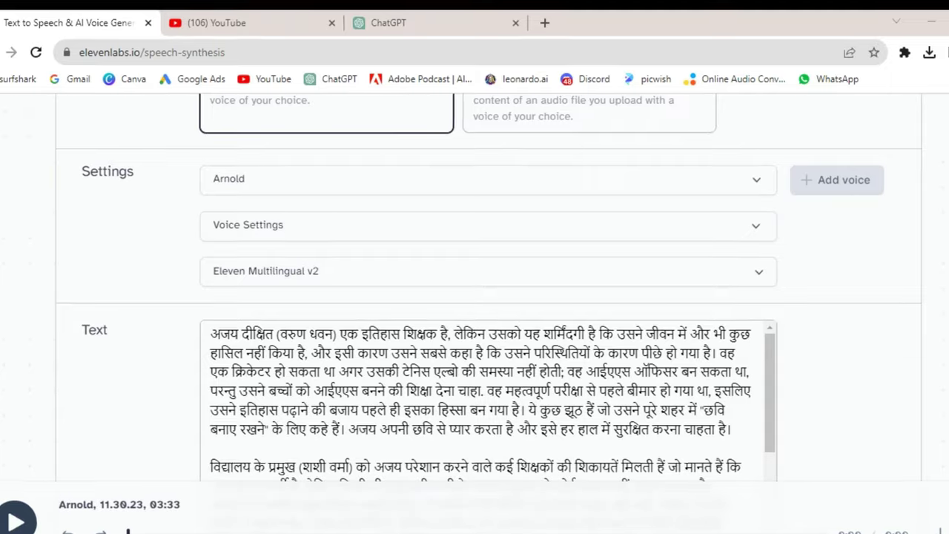
scroll(685, 279, "up", 1)
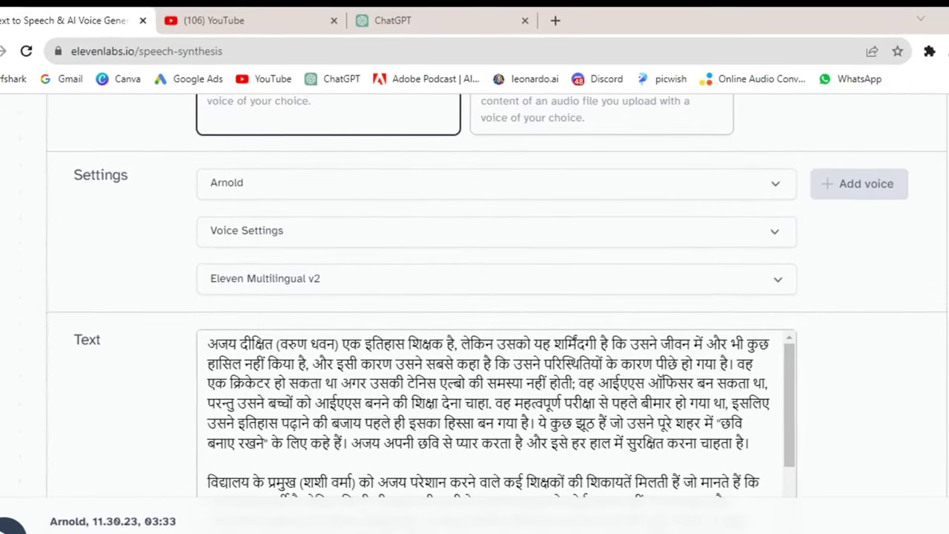
scroll(482, 267, "up", 1)
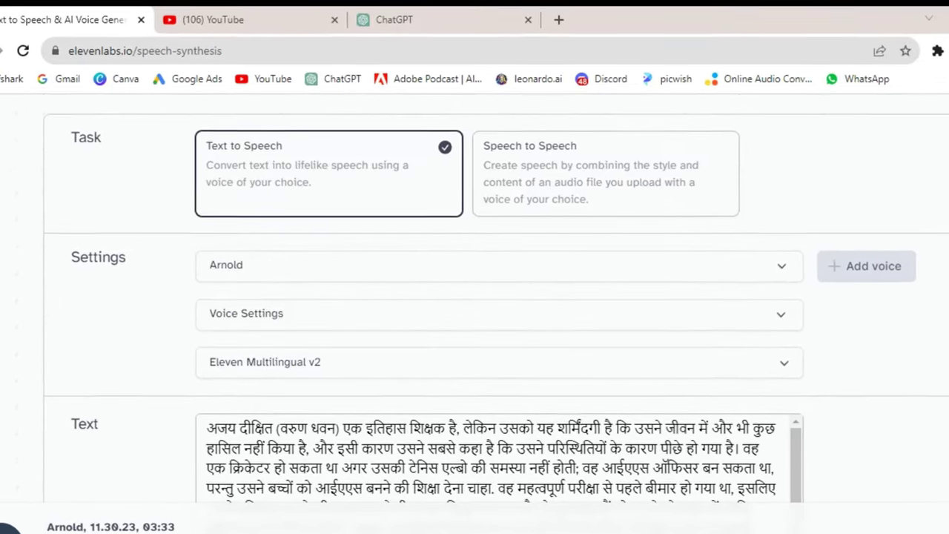
left_click(482, 267)
left_click(171, 342)
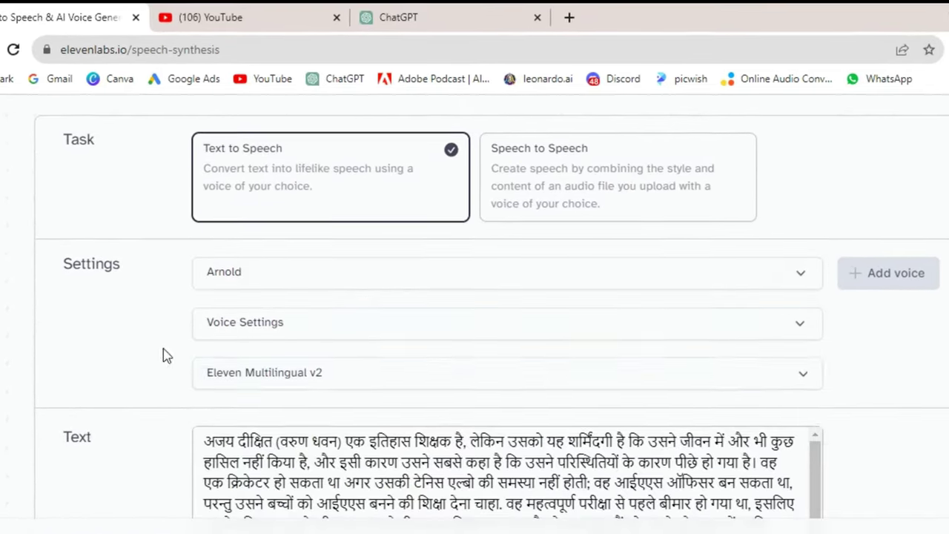
left_click(347, 380)
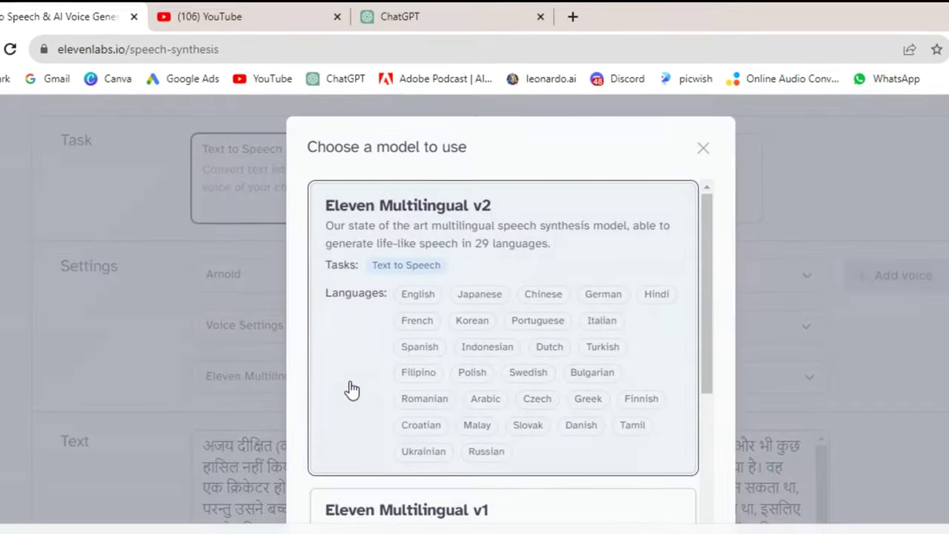
left_click(586, 329)
Browse the available voices and choose Bill for the narration
scroll(111, 259, "up", 2)
left_click(299, 384)
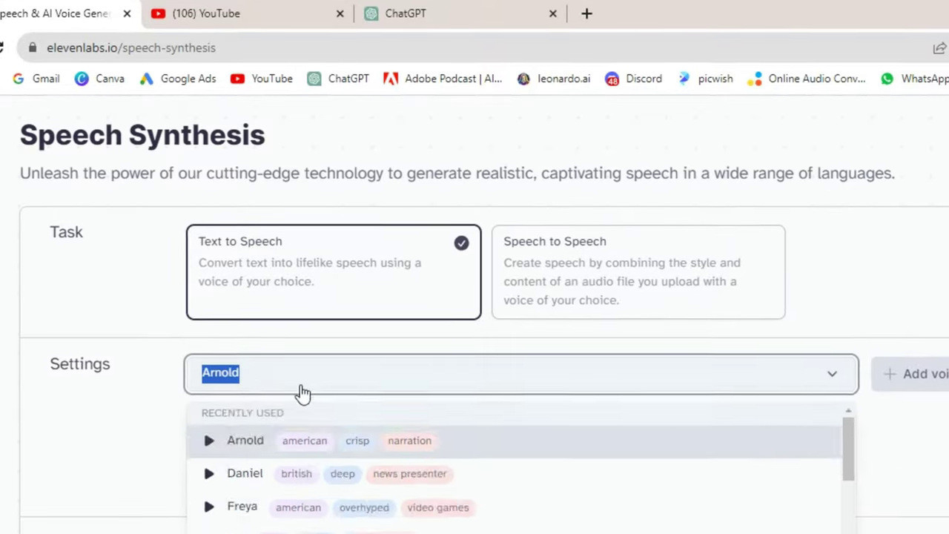
scroll(593, 498, "down", 3)
scroll(593, 498, "down", 5)
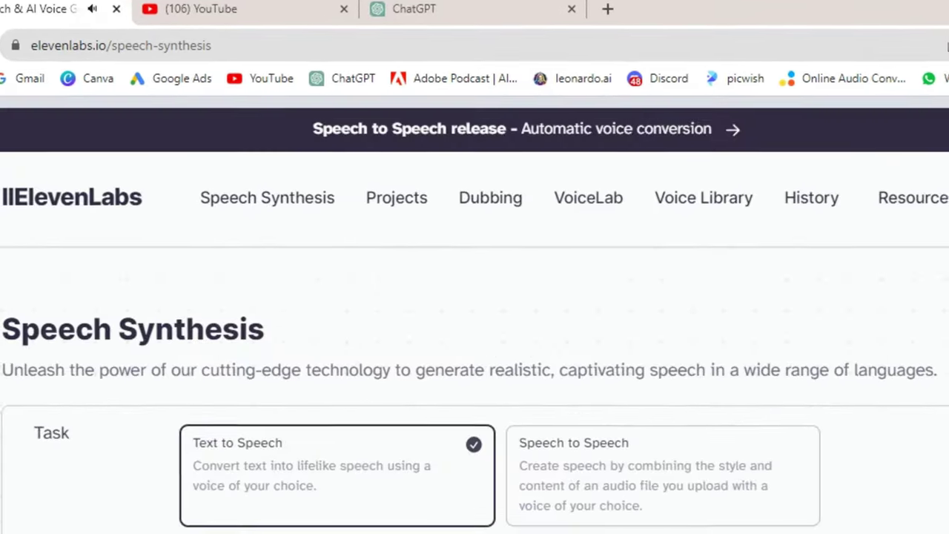
Generate speech from the Hindi script and download the resulting audio file
scroll(474, 297, "down", 10)
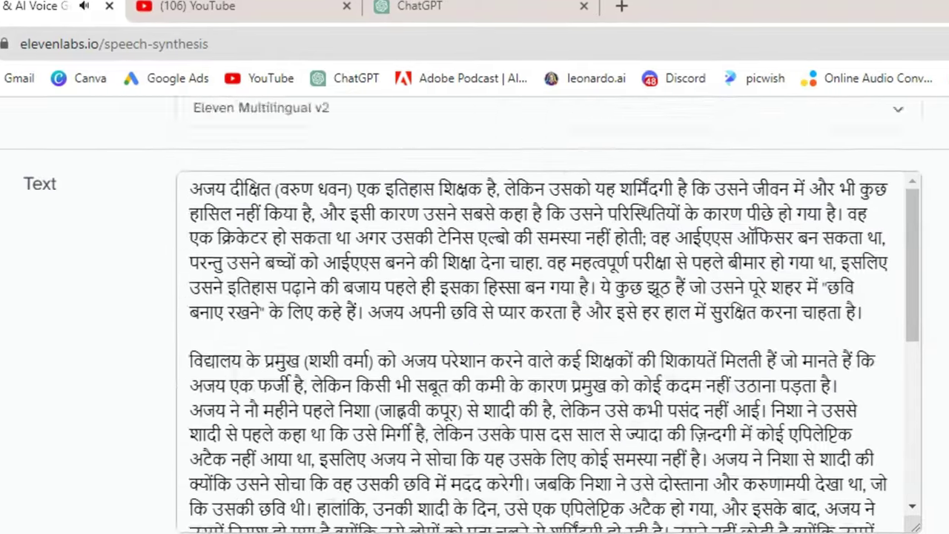
scroll(519, 259, "down", 2)
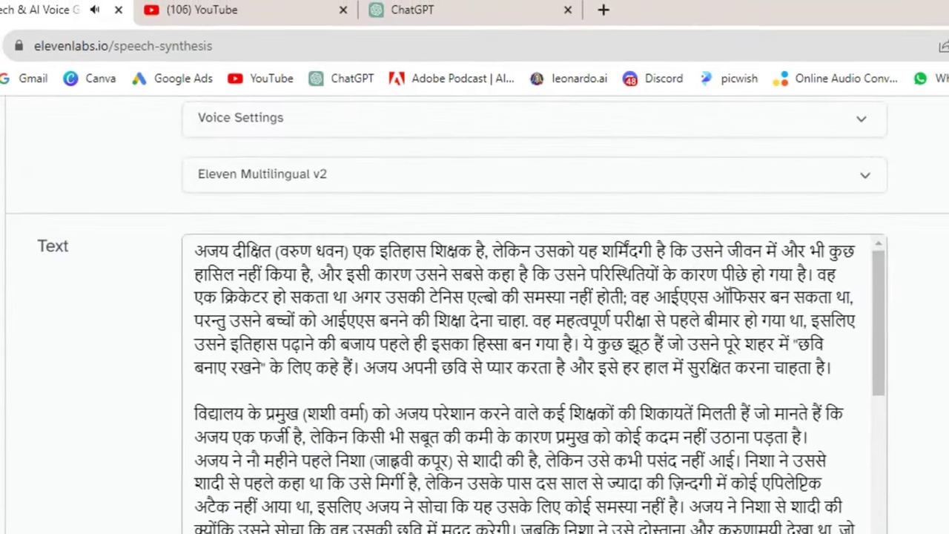
scroll(475, 296, "down", 5)
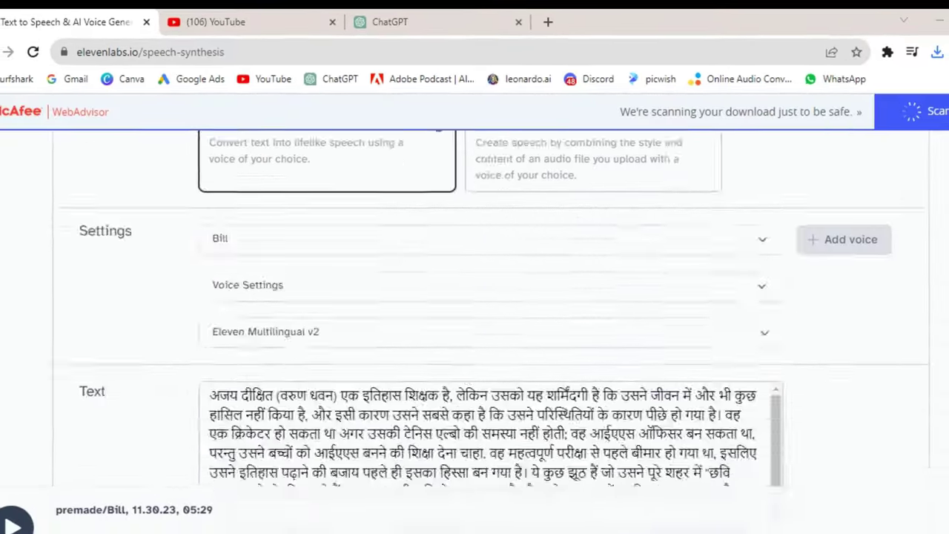
scroll(475, 297, "down", 5)
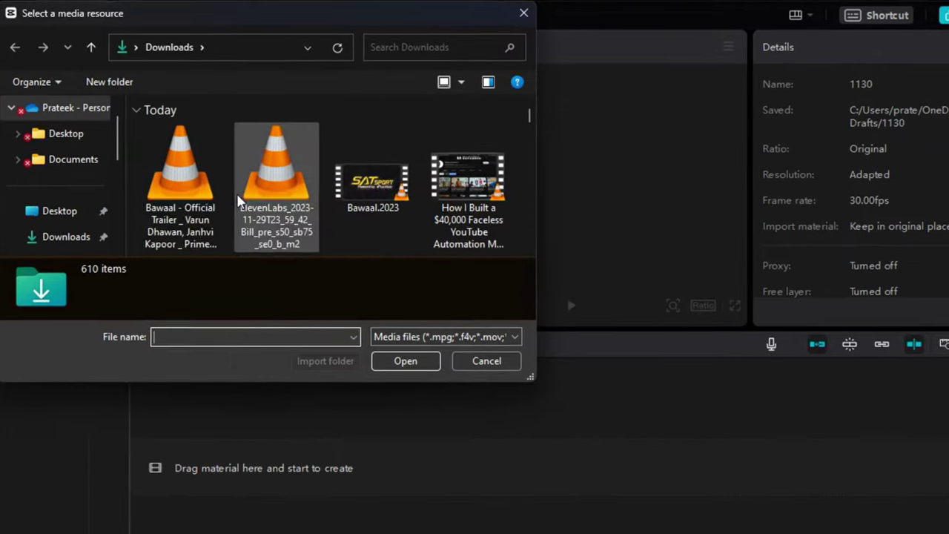
Switch to CapCut and import the Bawaal.2023 video together with the ElevenLabs narration from the Downloads folder
left_click(387, 185)
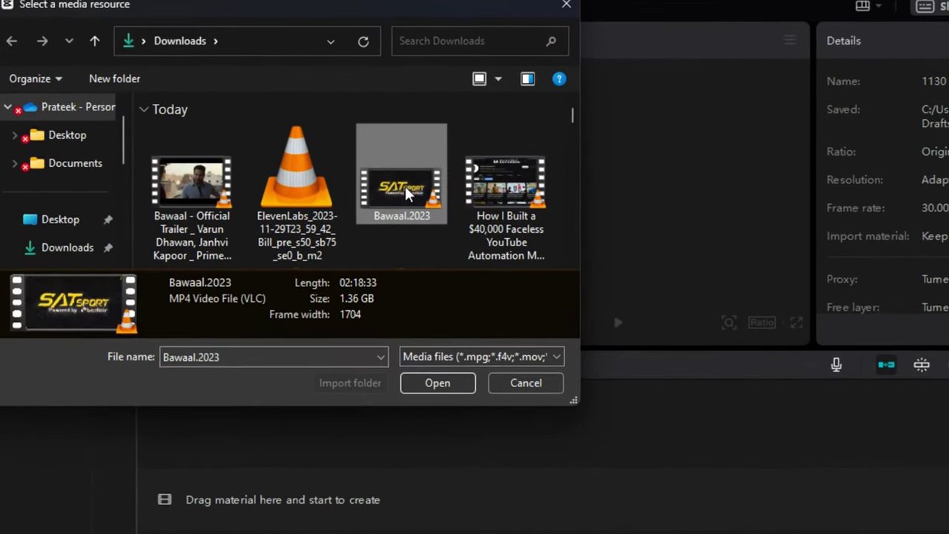
left_click(287, 178, "ctrl")
left_click(468, 398)
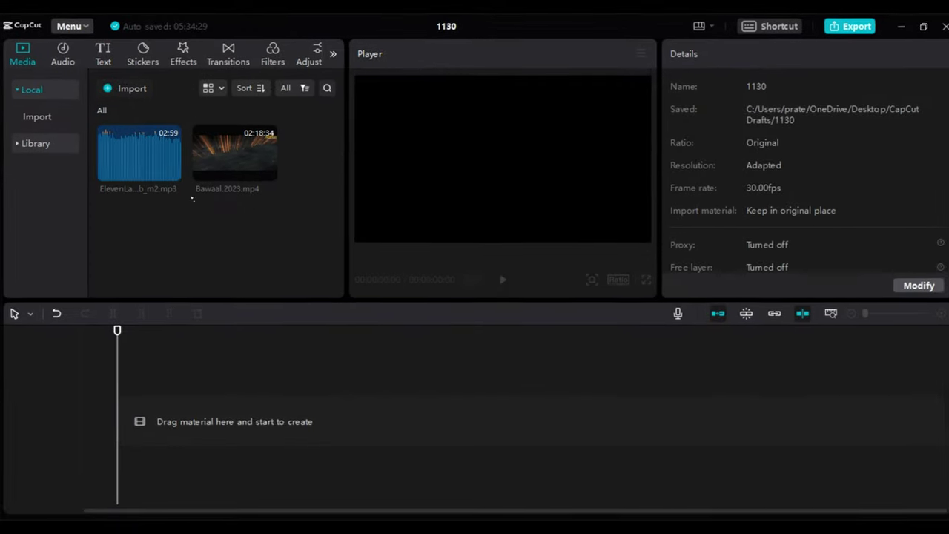
Place Bawaal.2023.mp4 at the start of the timeline and enlarge the timeline scale for editing
left_click_drag(232, 152, 254, 424)
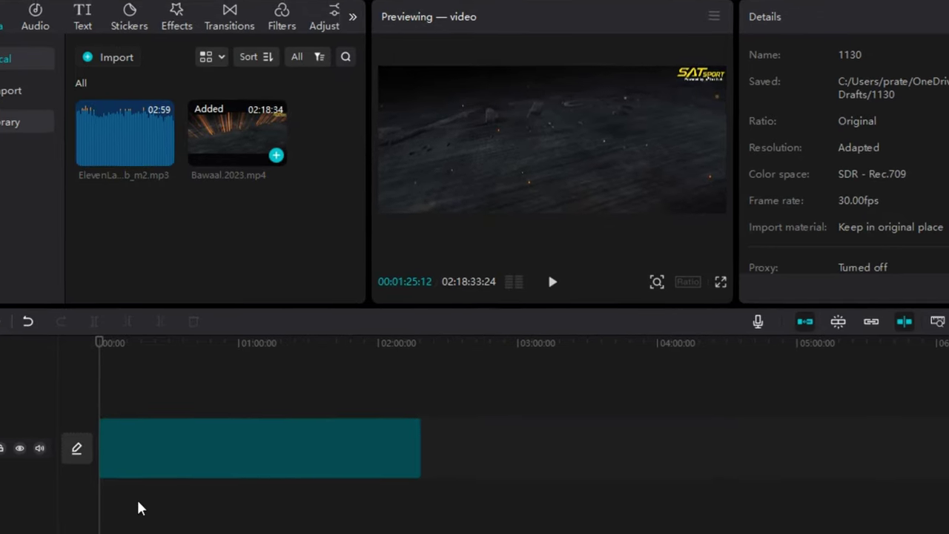
left_click(355, 463)
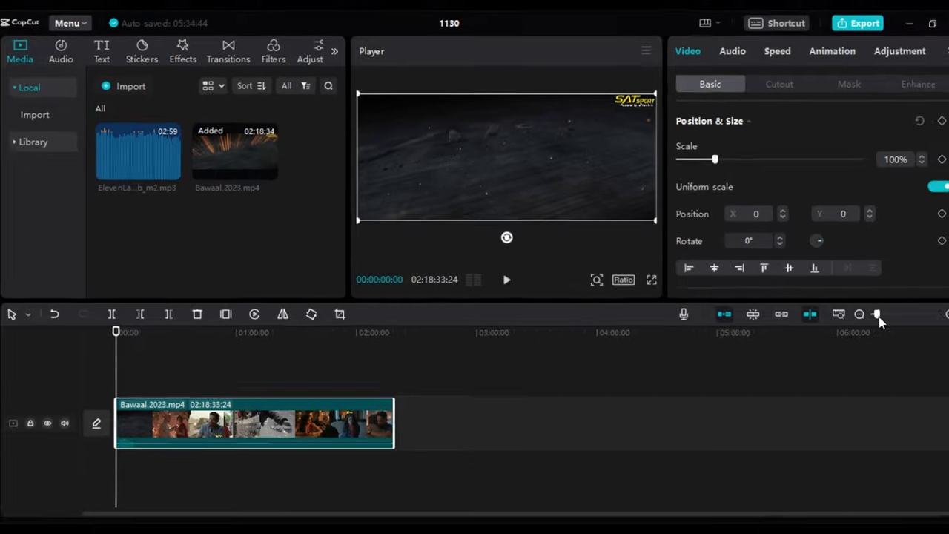
left_click_drag(866, 314, 886, 316)
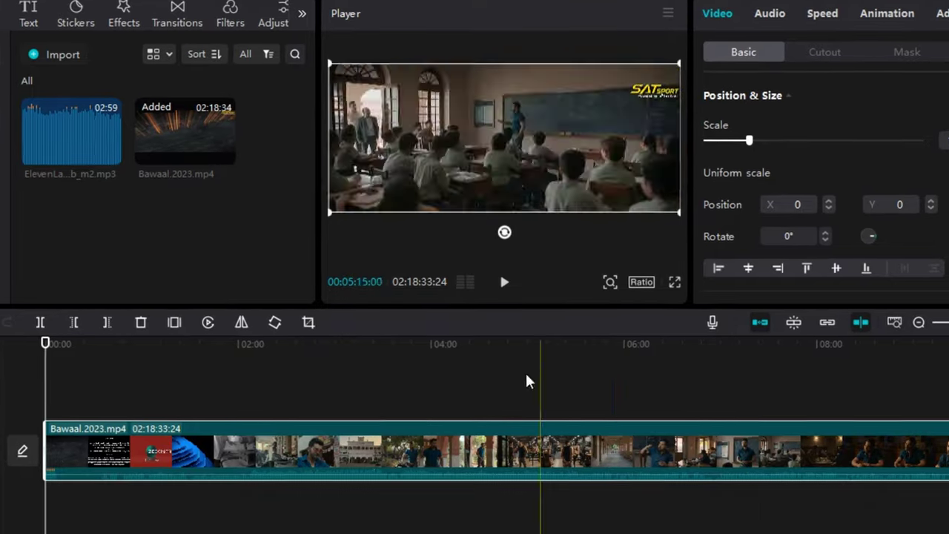
Set the project ratio to 16:9 with the clip scaled to 134%, and open the clip's audio settings
left_click(649, 286)
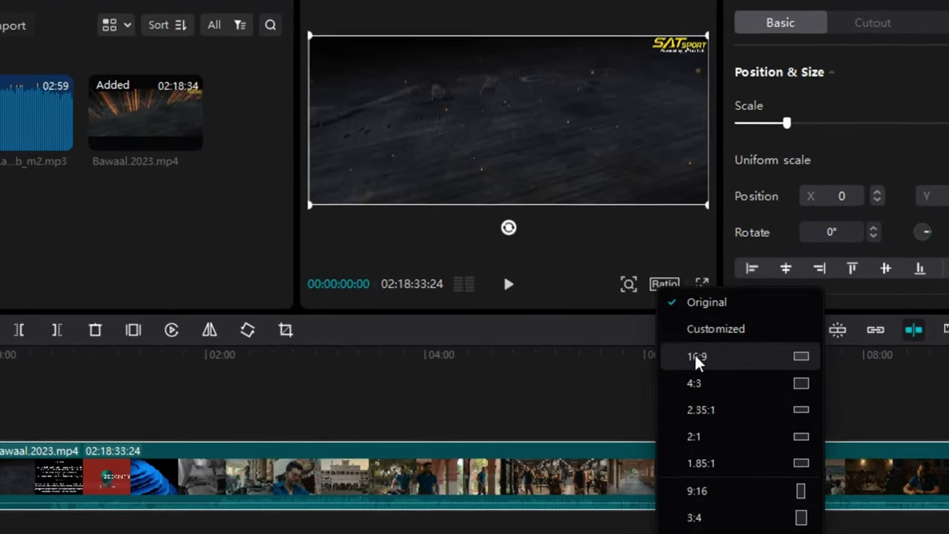
left_click(706, 363)
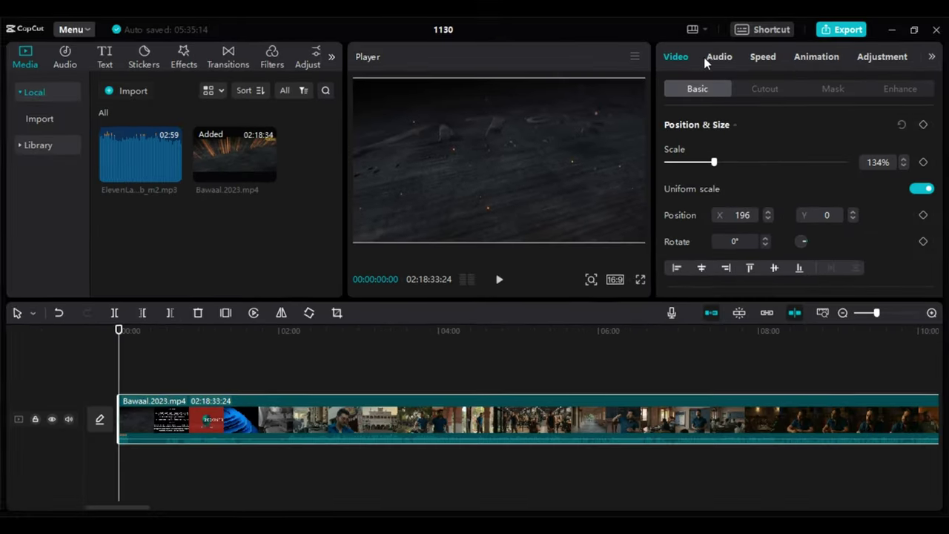
left_click(708, 60)
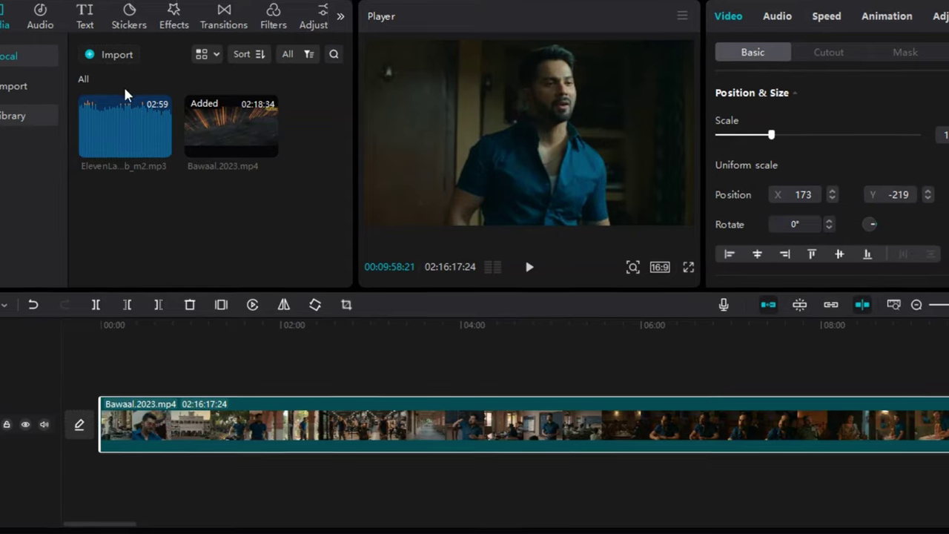
Add the ElevenLabs narration beneath the movie clip, aligned with the start of the timeline
left_click(118, 123)
left_click_drag(110, 132, 69, 509)
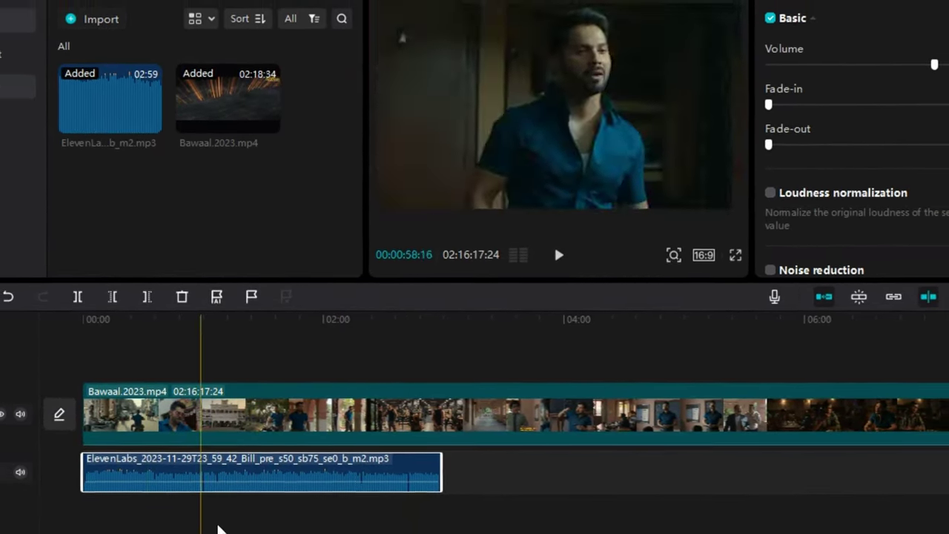
Split the movie clip at 00:00:13:00 and shorten the first segment
left_click_drag(219, 528, 184, 420)
left_click(184, 422)
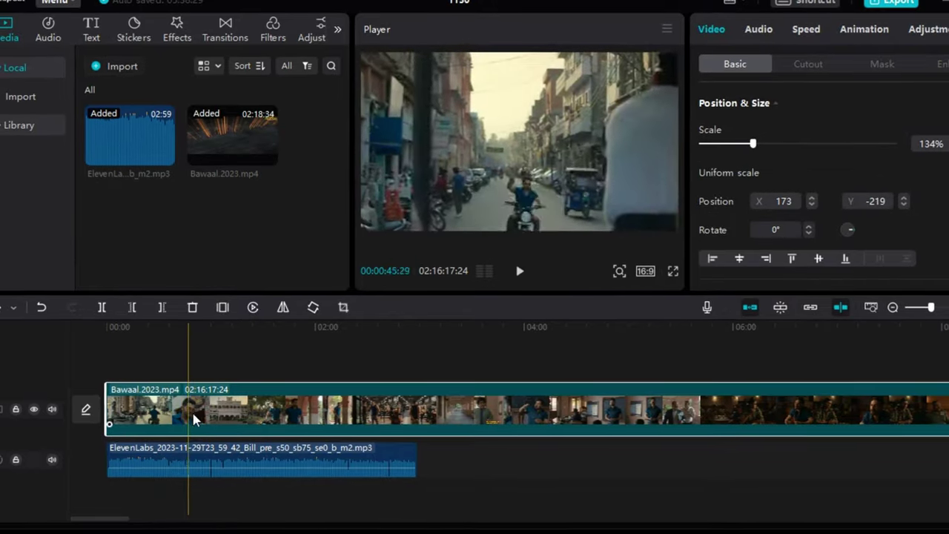
left_click_drag(178, 370, 140, 369)
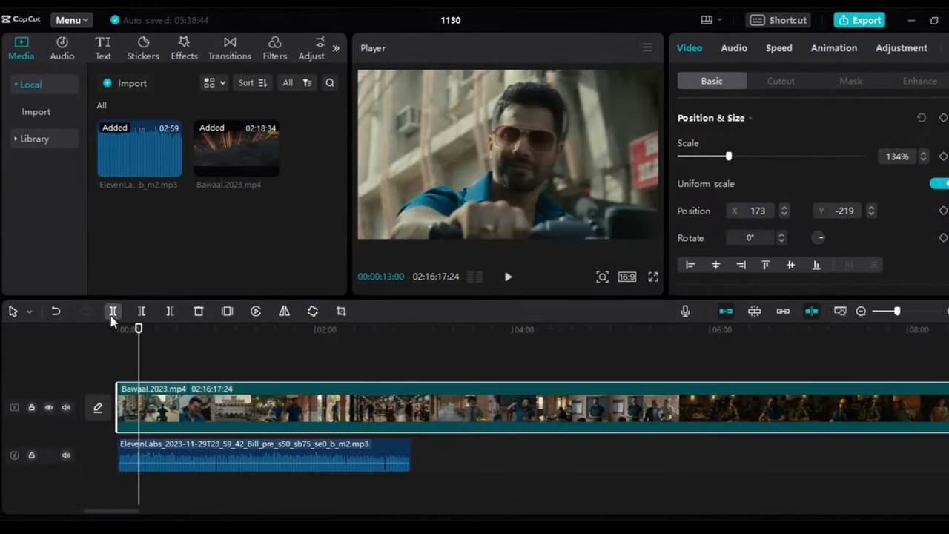
mouse_move(130, 410)
left_mouse_down()
mouse_move(119, 371)
mouse_move(135, 383)
mouse_move(132, 404)
mouse_move(117, 406)
left_mouse_up()
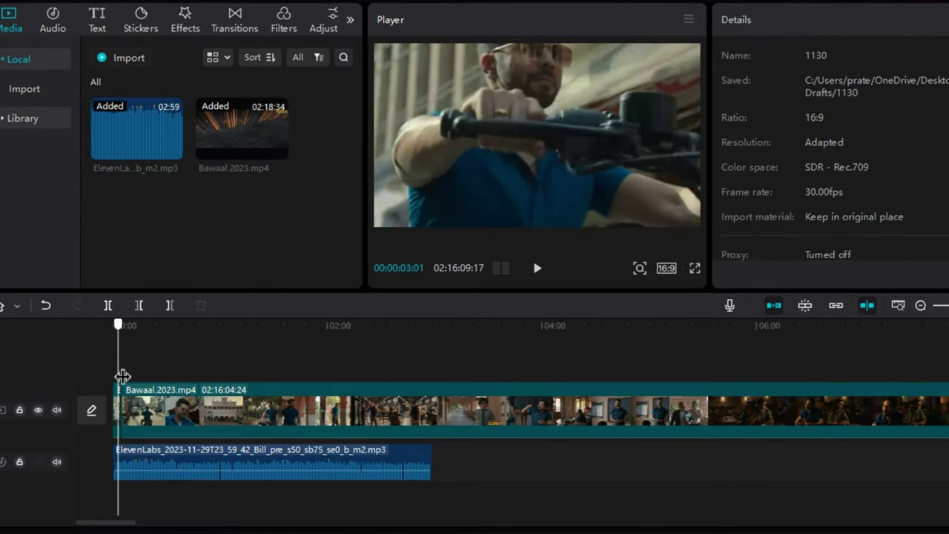
Trim the beginning of the remaining movie footage and split it about 8 seconds into the timeline
left_click(131, 408)
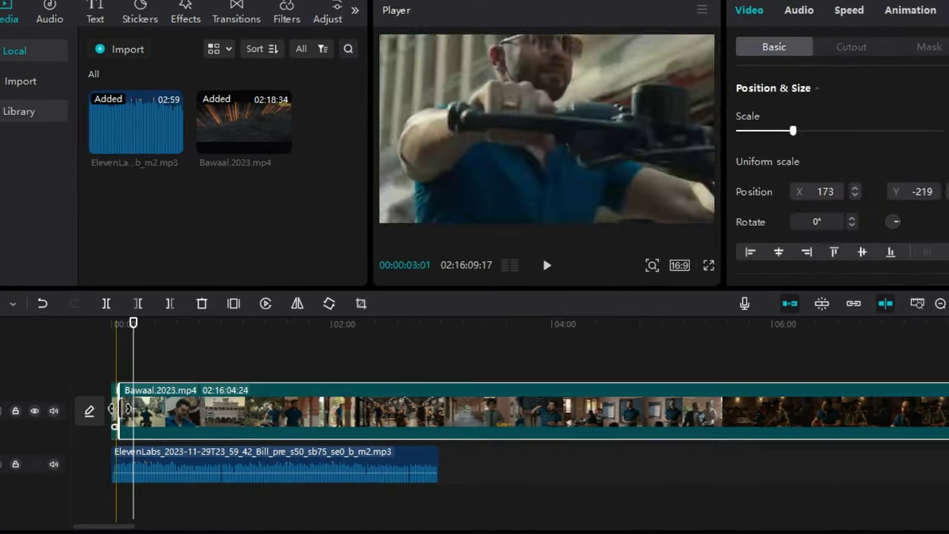
left_click_drag(129, 381, 117, 406)
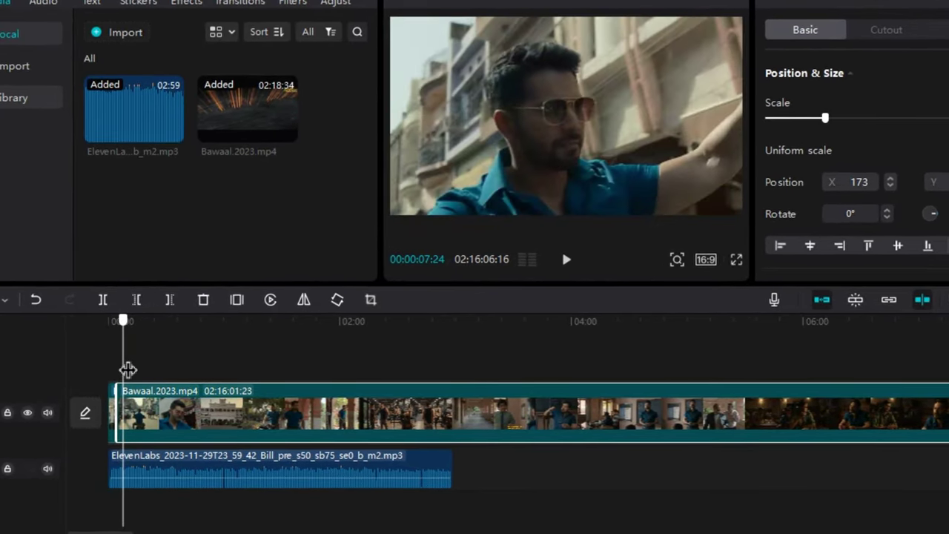
left_click(101, 300)
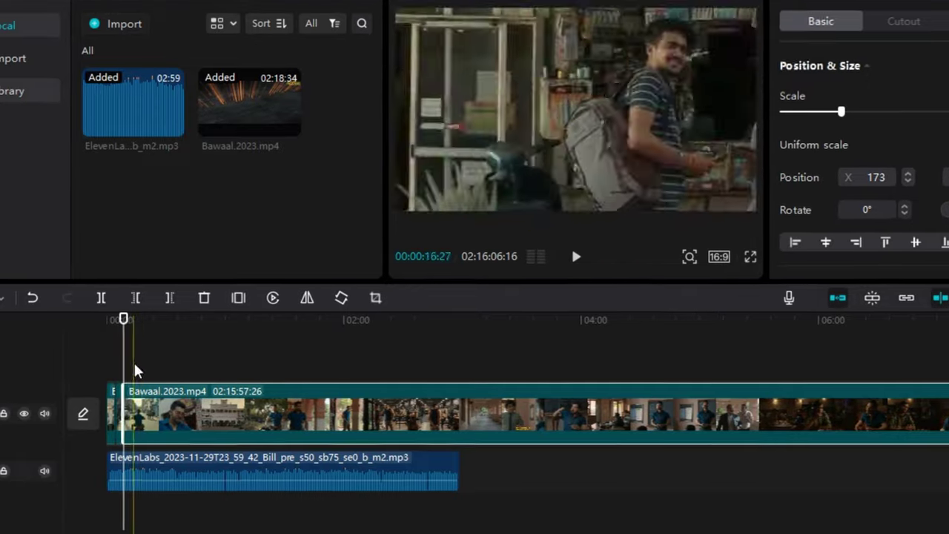
Split the remaining movie footage at 00:01:01:04 on the timeline
left_click_drag(137, 365, 229, 347)
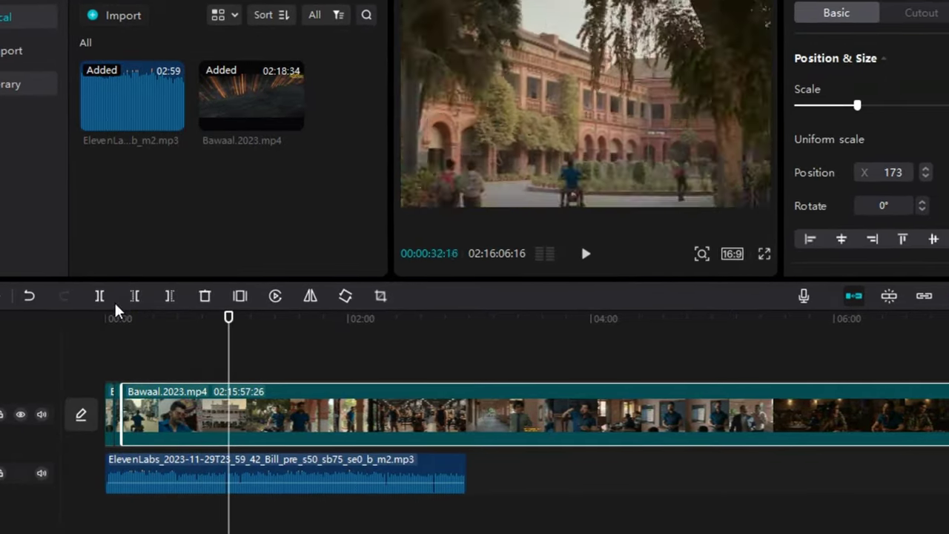
left_click(101, 298)
right_click(169, 410)
key("Escape")
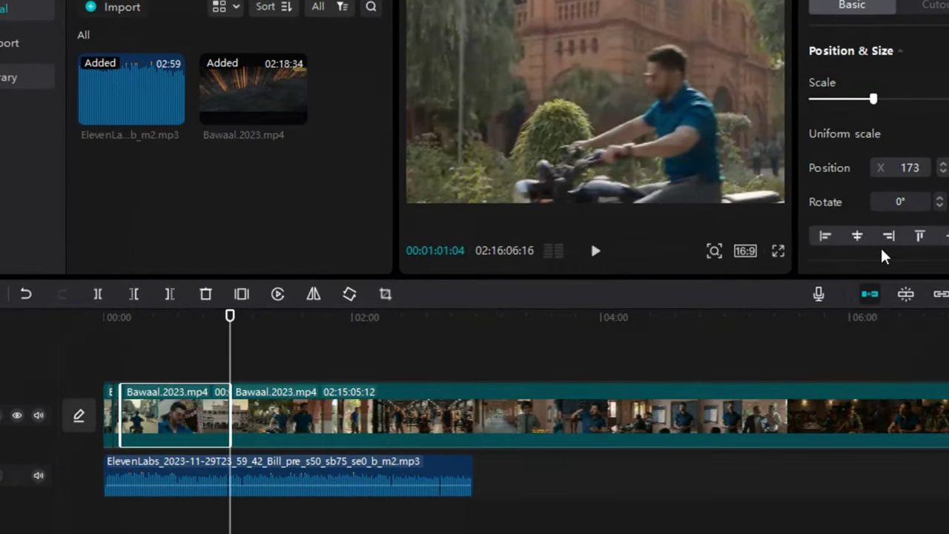
Delete the movie segment ending at 00:01:01:04, and split off and delete the footage from there to about 00:02:20
right_click(161, 416)
left_click(185, 171)
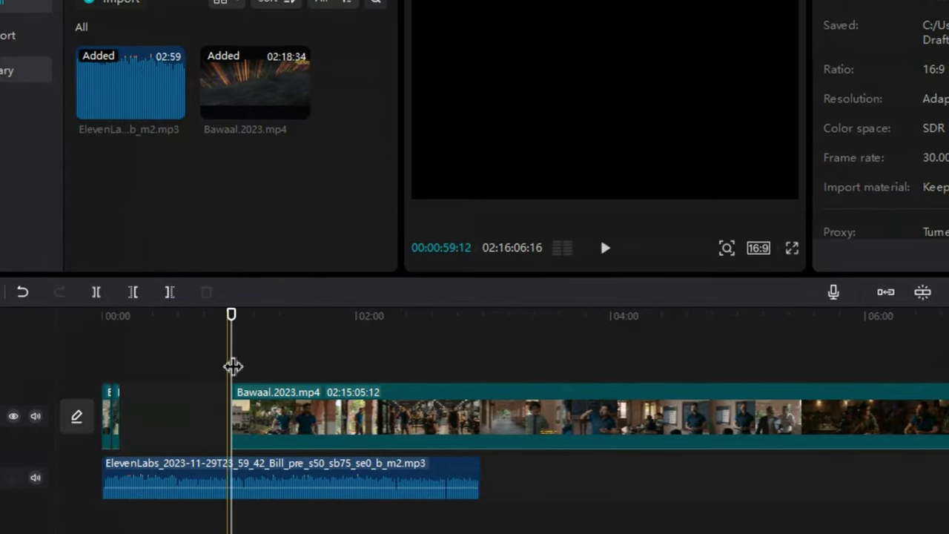
left_click_drag(233, 364, 445, 323)
left_click(398, 408)
left_click(92, 287)
right_click(363, 419)
left_click(404, 158)
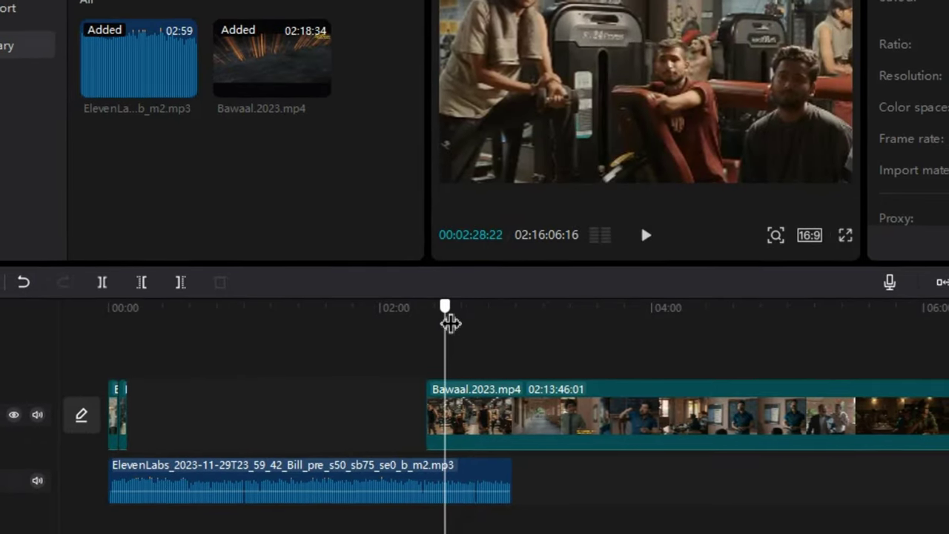
Split the movie footage at 00:02:28:22 and 00:03:46:11, and delete the segment between the two splits
left_click(103, 282)
left_click(449, 423)
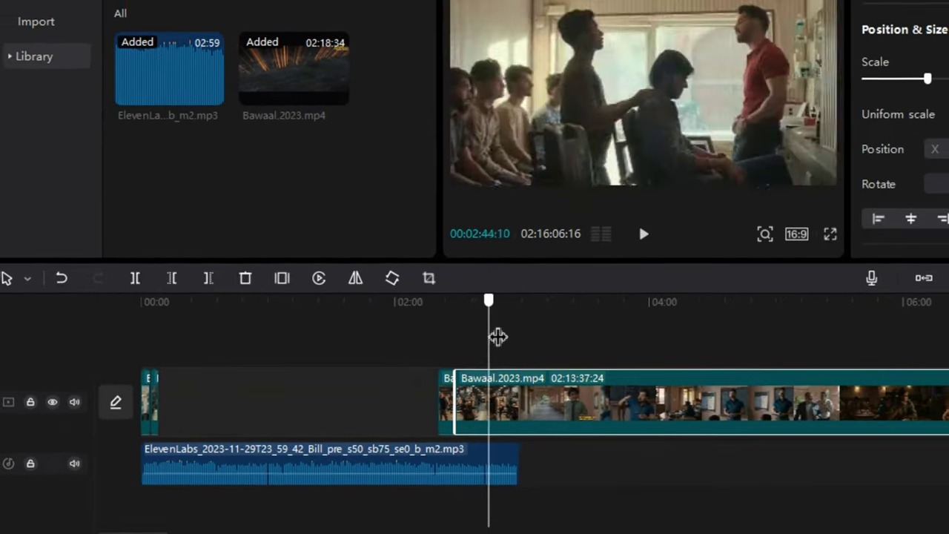
left_click_drag(498, 337, 601, 321)
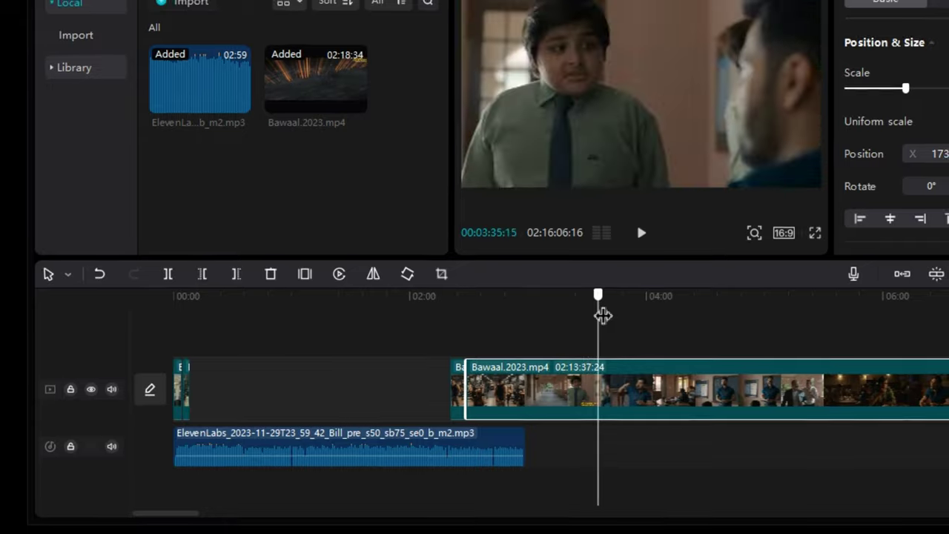
left_click(168, 274)
right_click(534, 387)
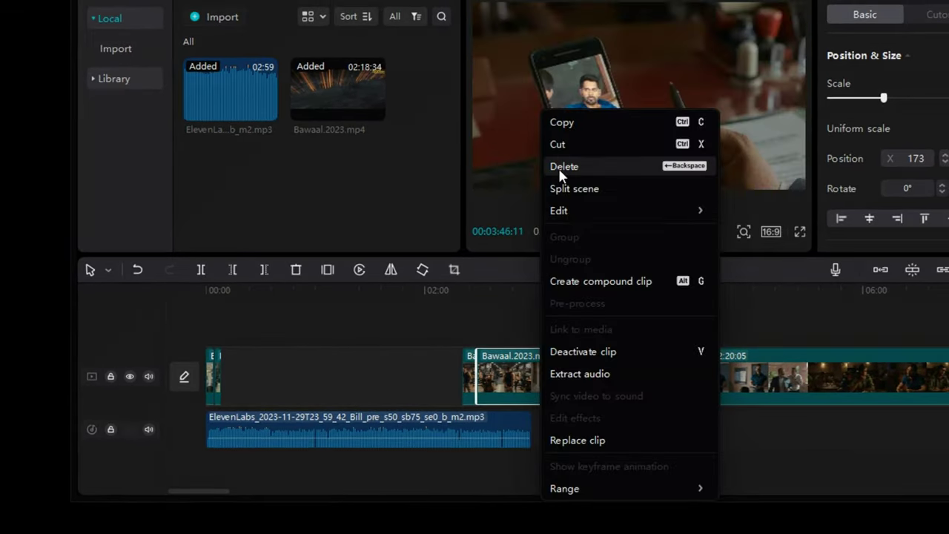
left_click(558, 168)
mouse_move(625, 320)
left_mouse_down()
mouse_move(669, 303)
mouse_move(642, 312)
left_mouse_up()
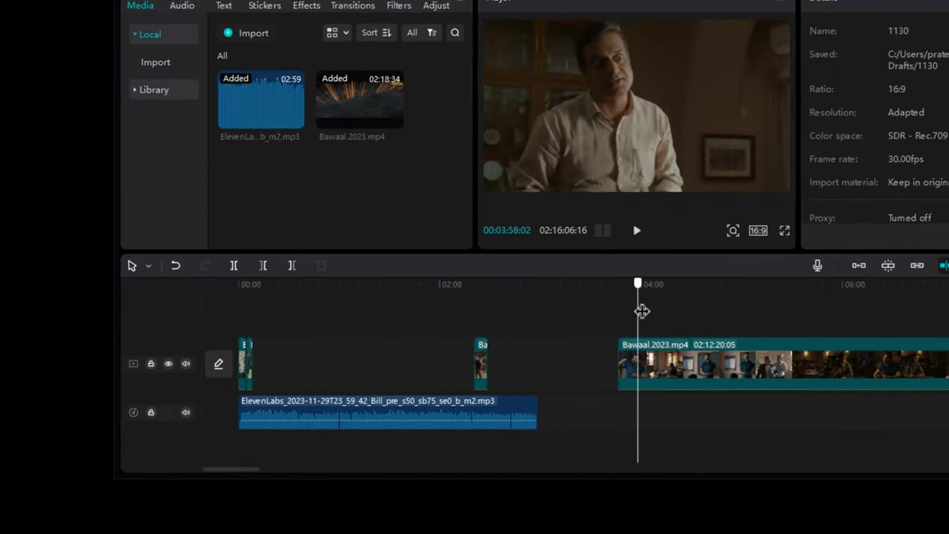
left_click(641, 363)
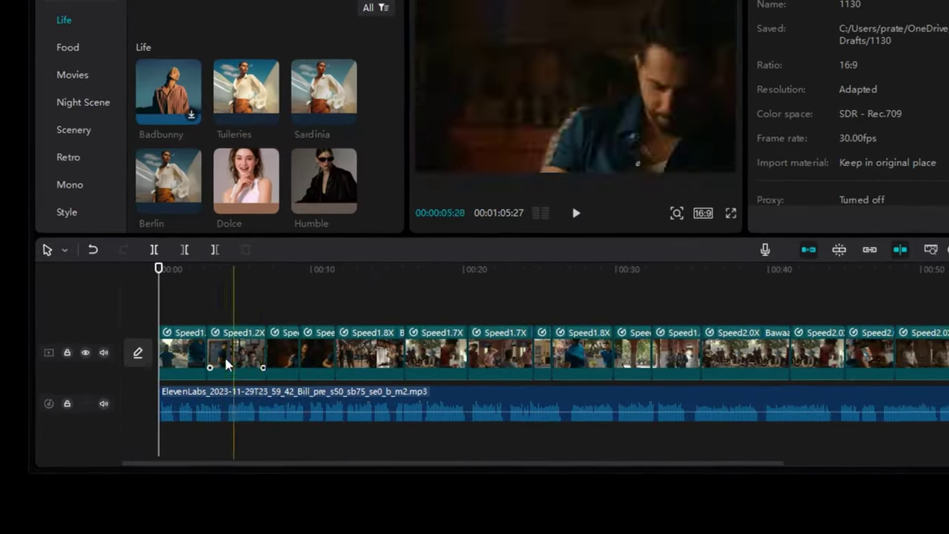
Apply the Sardinia filter above the movie clips and extend it over the full length of the video
scroll(747, 457, "right", 5)
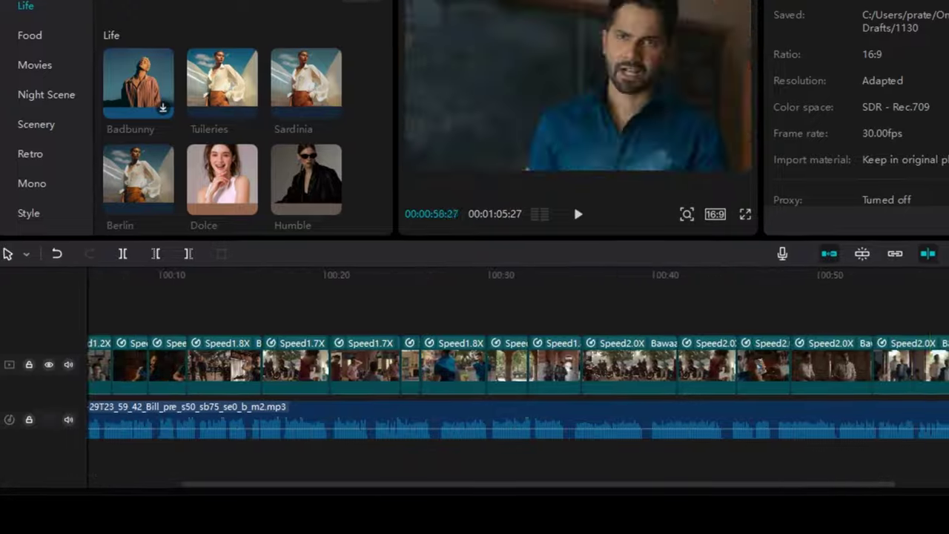
scroll(583, 382, "left", 10)
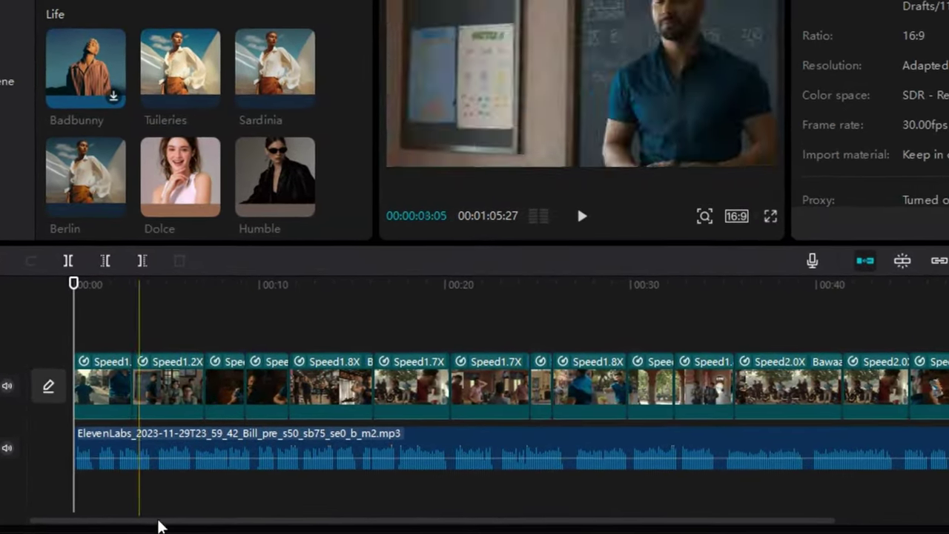
scroll(158, 524, "right", 10)
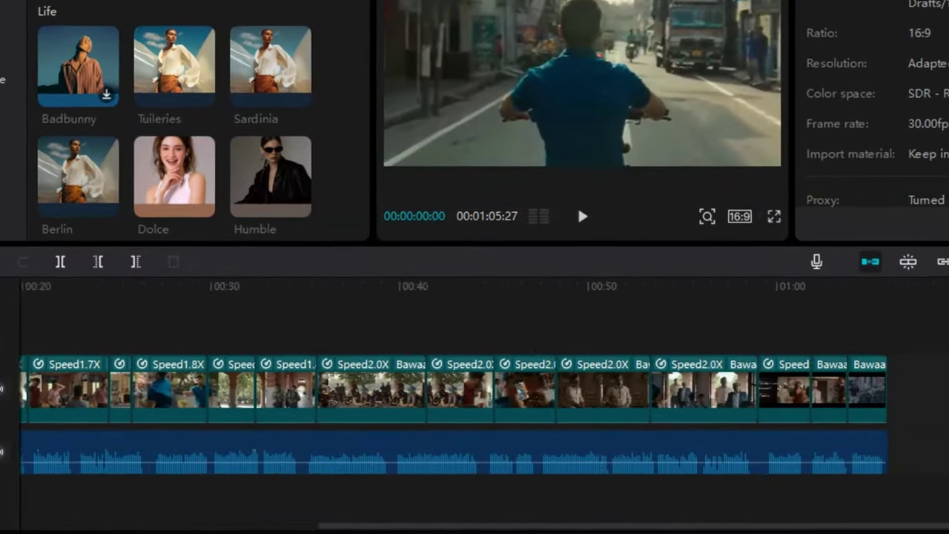
scroll(375, 519, "left", 10)
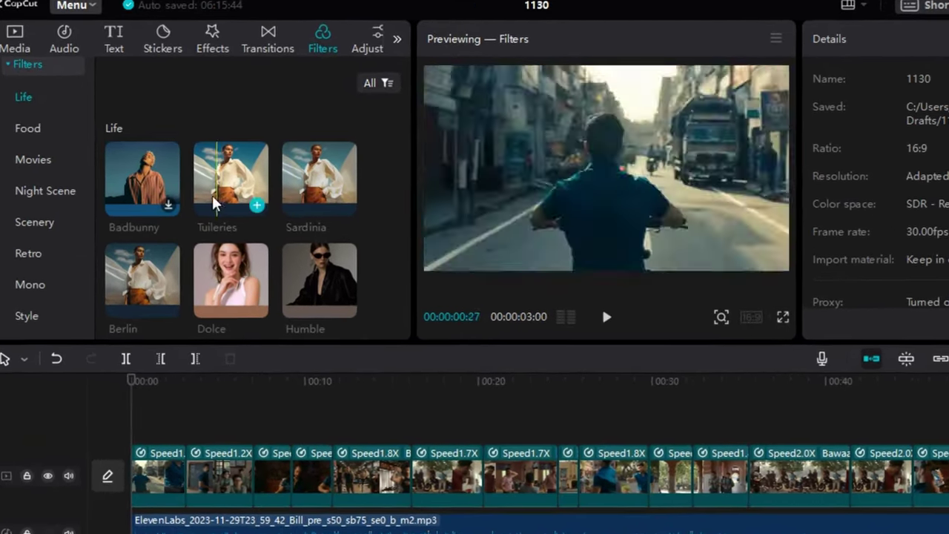
left_click_drag(319, 175, 756, 442)
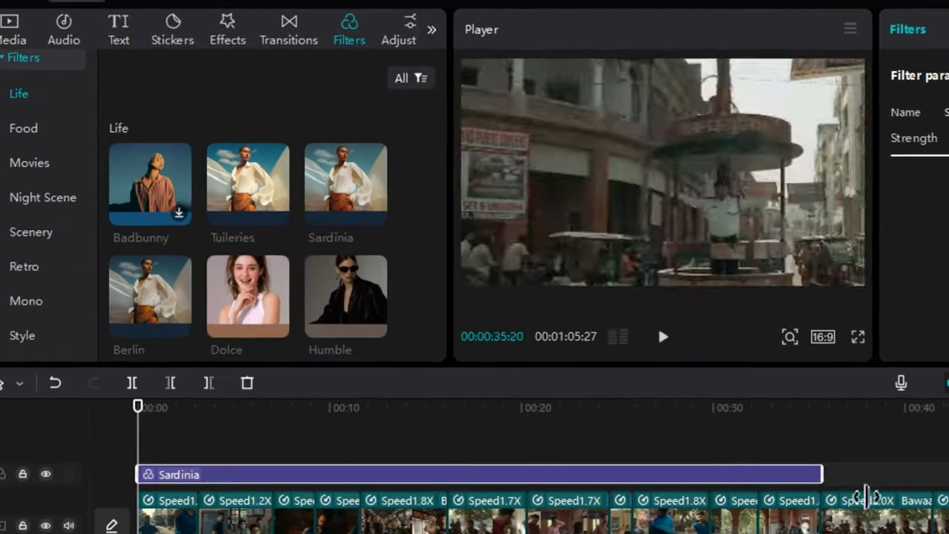
left_click_drag(866, 497, 187, 509)
scroll(218, 409, "left", 5)
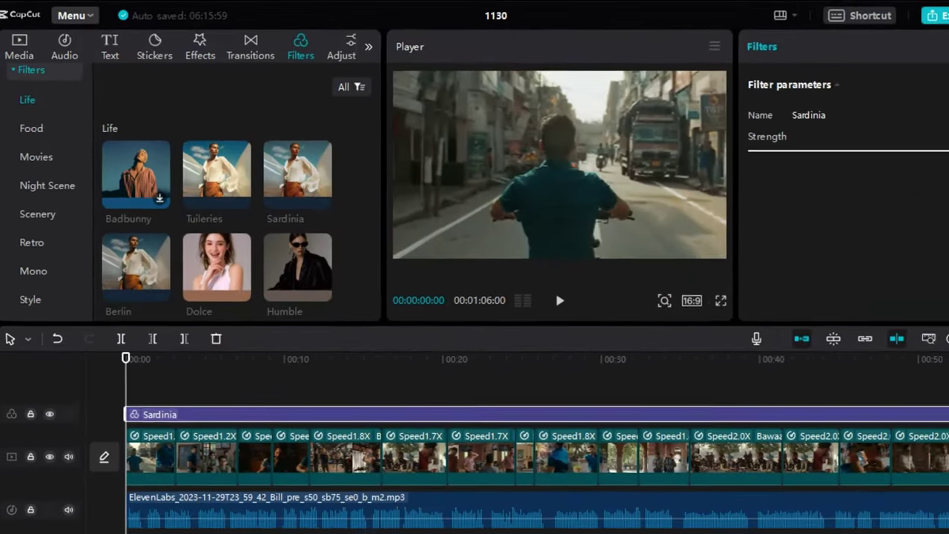
Play back the filtered video and browse the Nightclub video effects
left_click(560, 300)
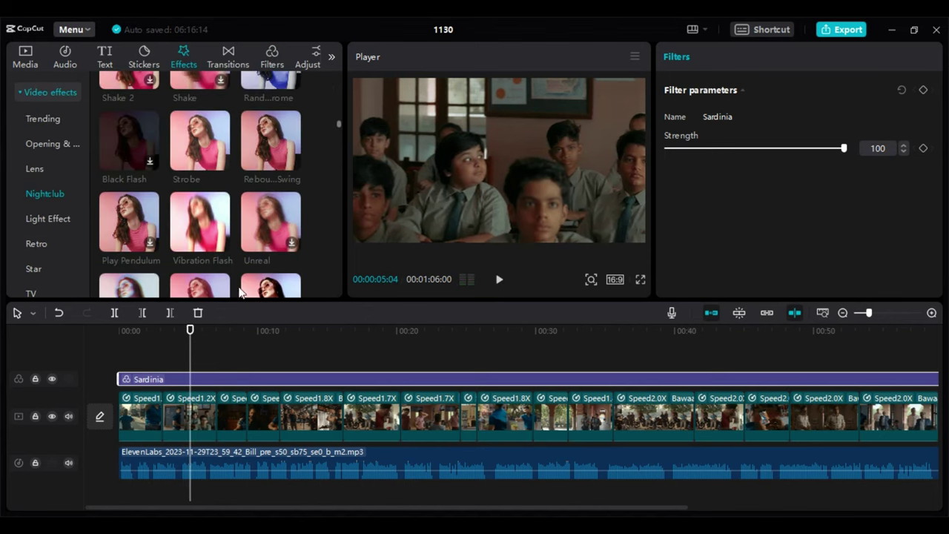
scroll(342, 174, "up", 3)
left_click(139, 348)
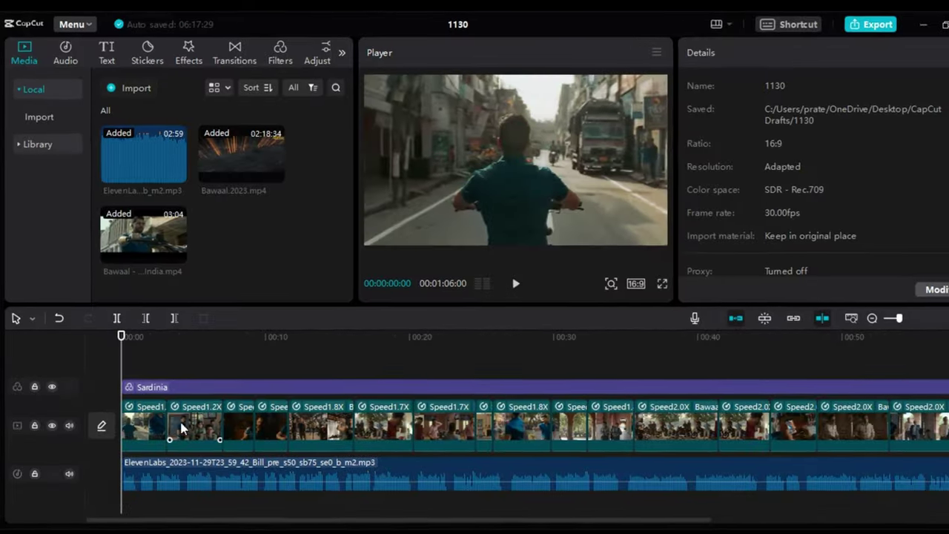
Add the White Flash transition between the first two movie clips, preview it, and add transitions at the following cuts
left_click(245, 43)
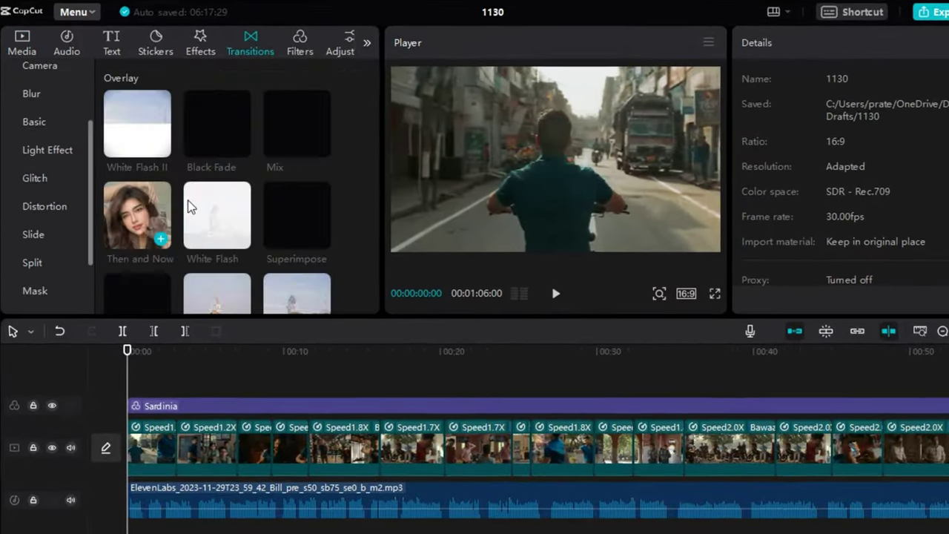
scroll(319, 170, "down", 5)
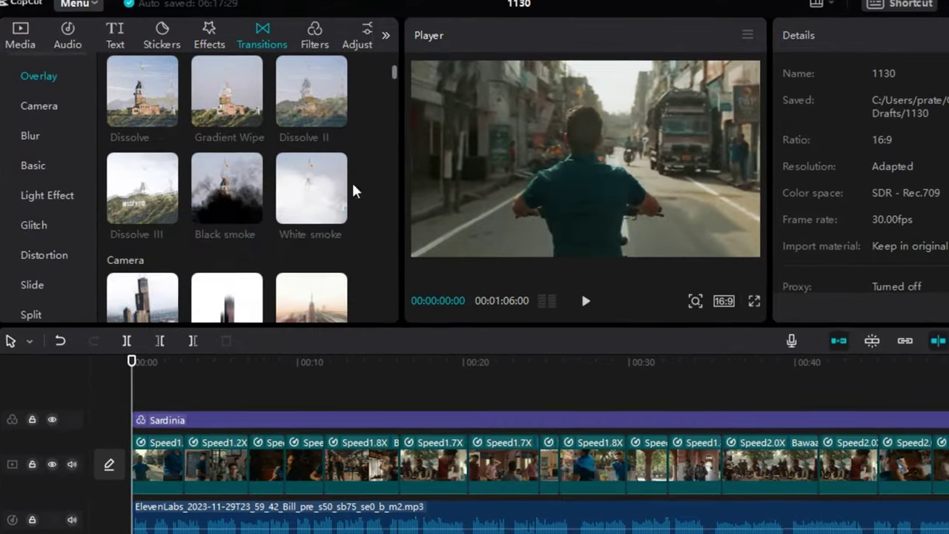
scroll(354, 191, "down", 10)
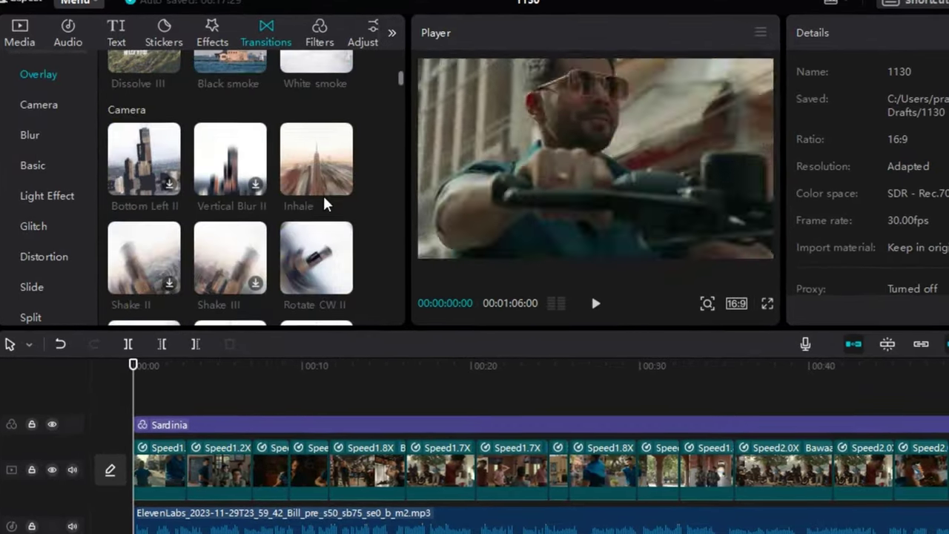
scroll(268, 194, "up", 8)
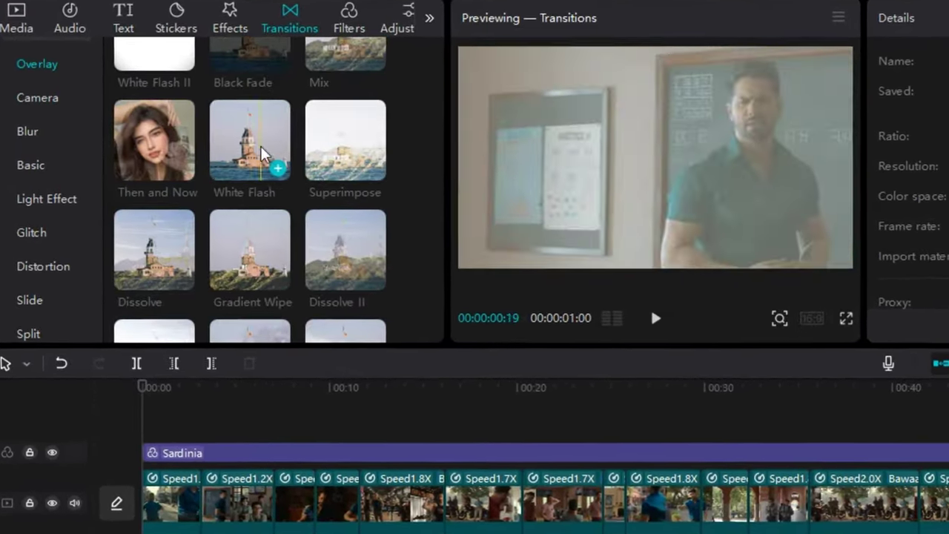
left_click_drag(263, 164, 205, 494)
left_click(666, 321)
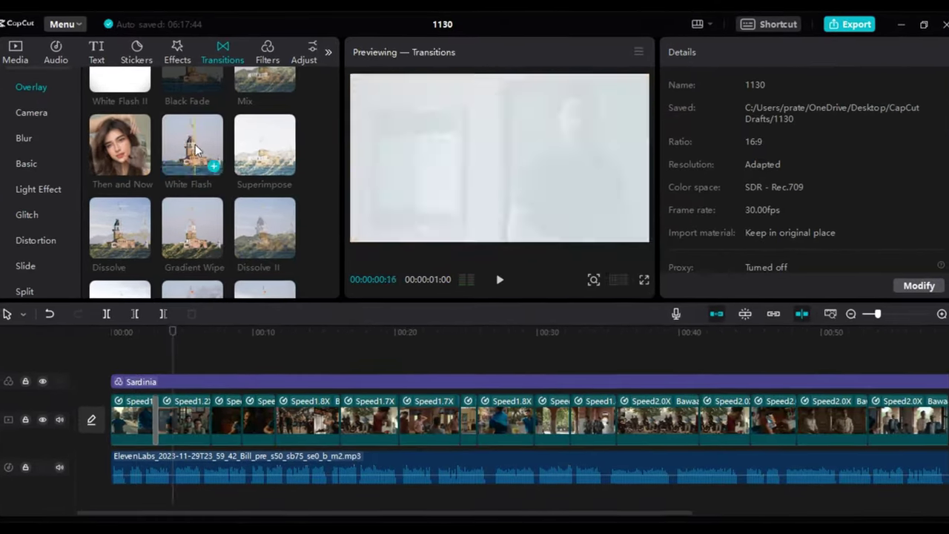
left_click(195, 145)
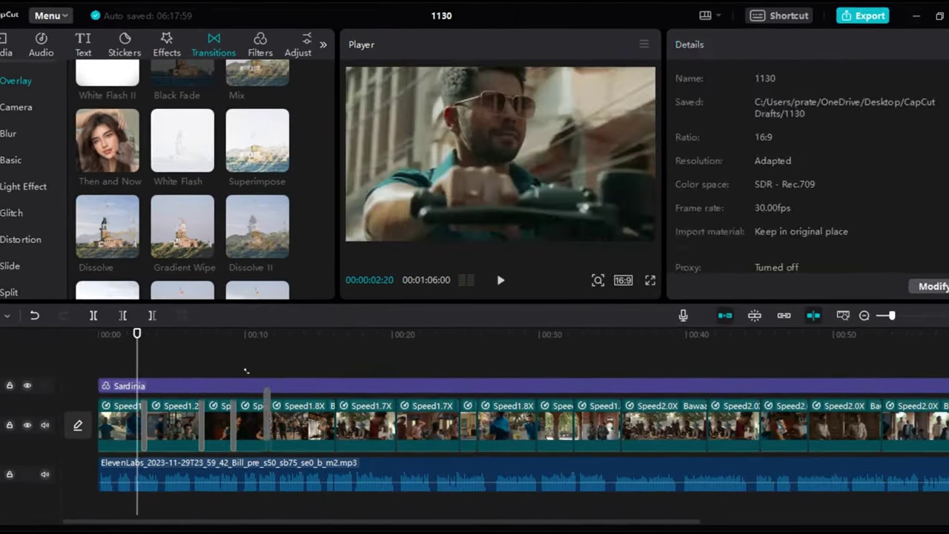
Play back the opening part of the timeline to check the transitions between the clips
left_click(501, 280)
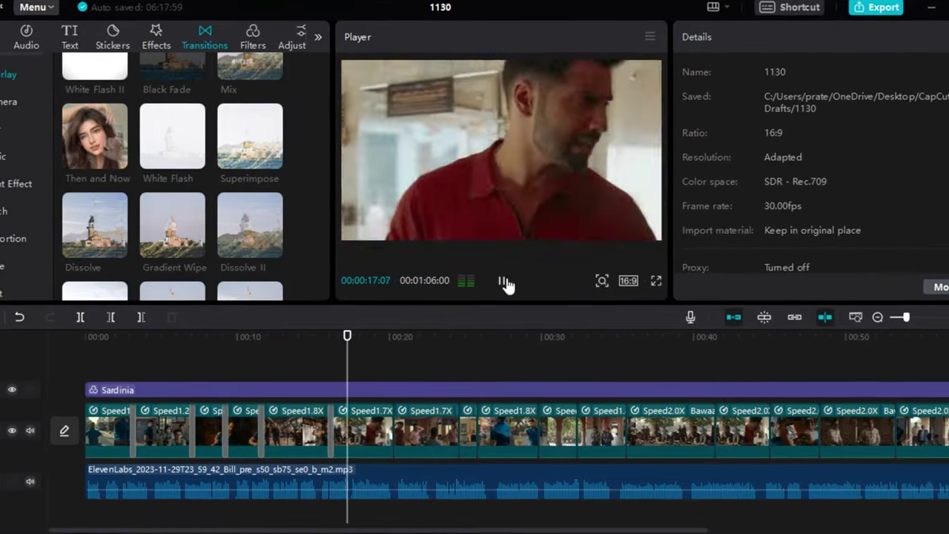
left_click(503, 281)
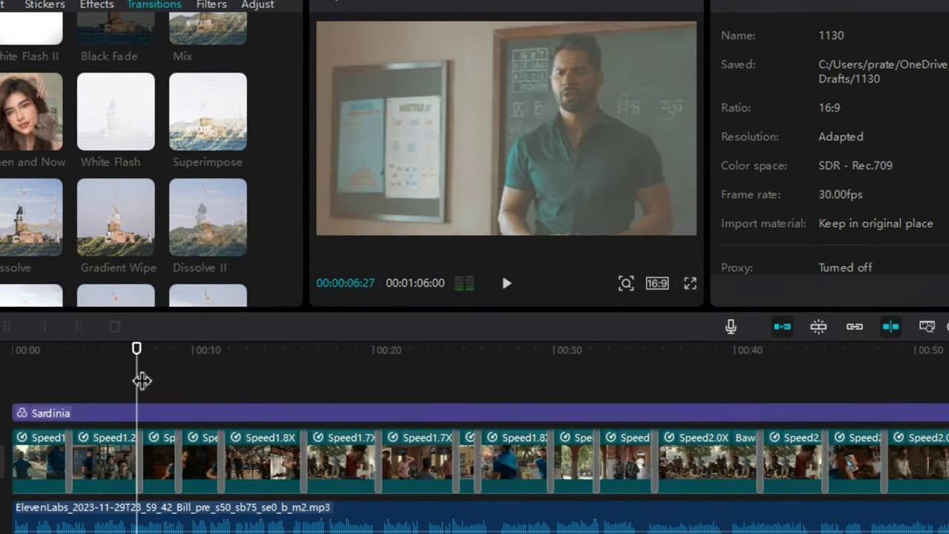
key("space")
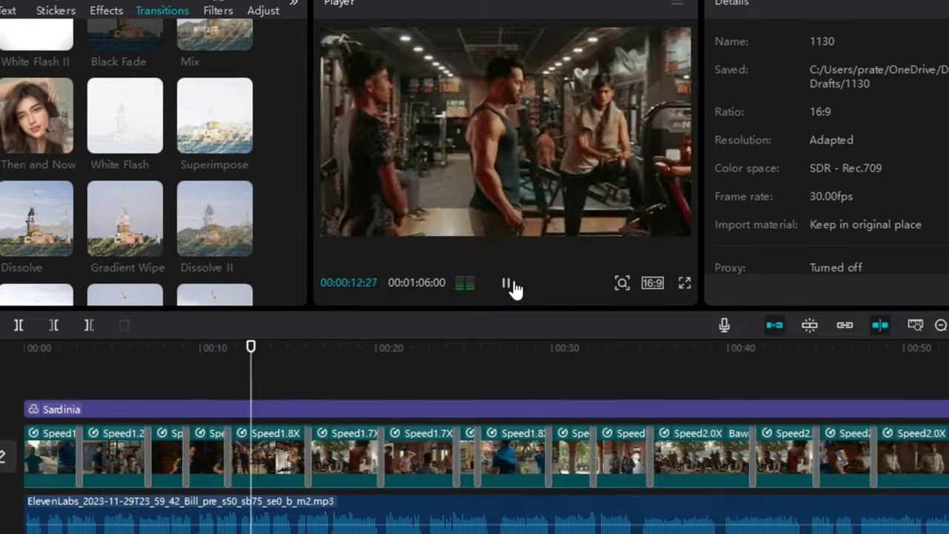
left_click(507, 284)
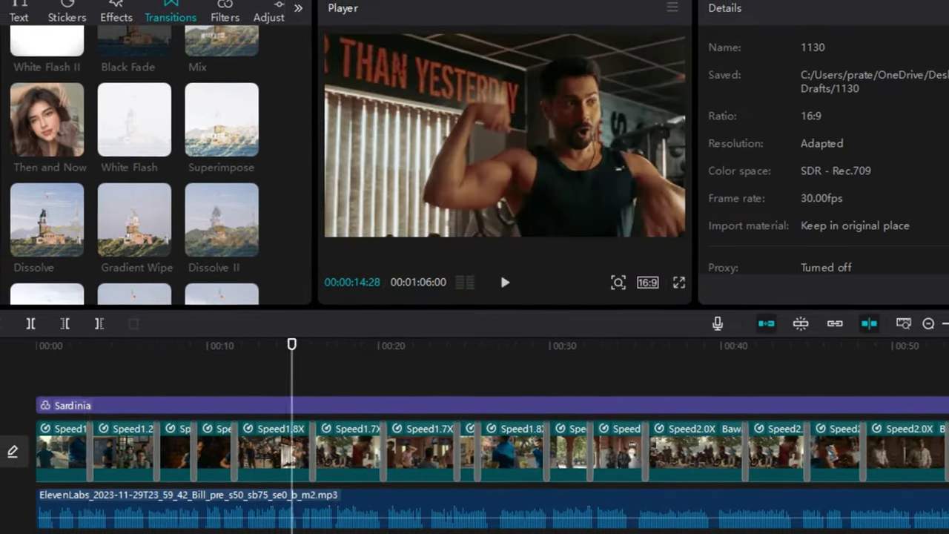
Preview the edited video in full screen from the start, and review the export settings without exporting
key("Home")
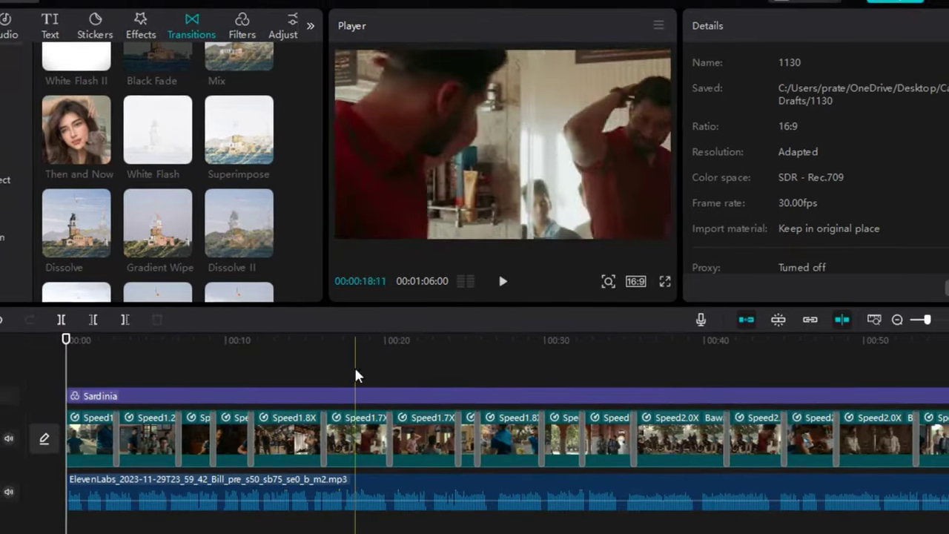
left_click(667, 281)
left_click(490, 518)
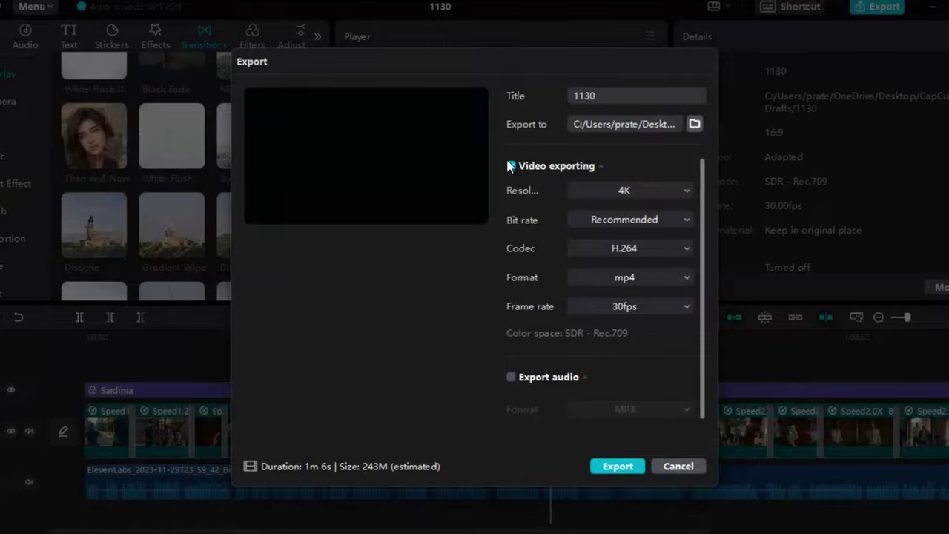
left_click(674, 463)
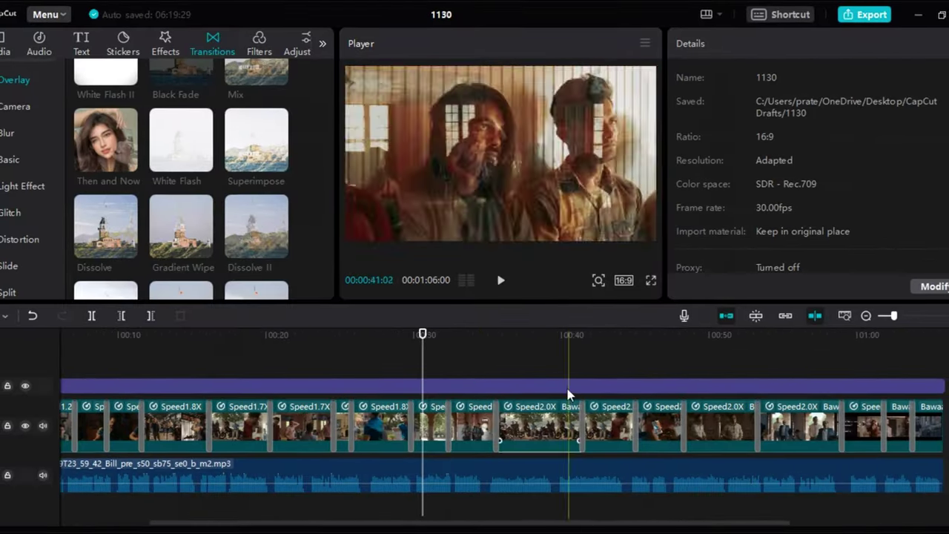